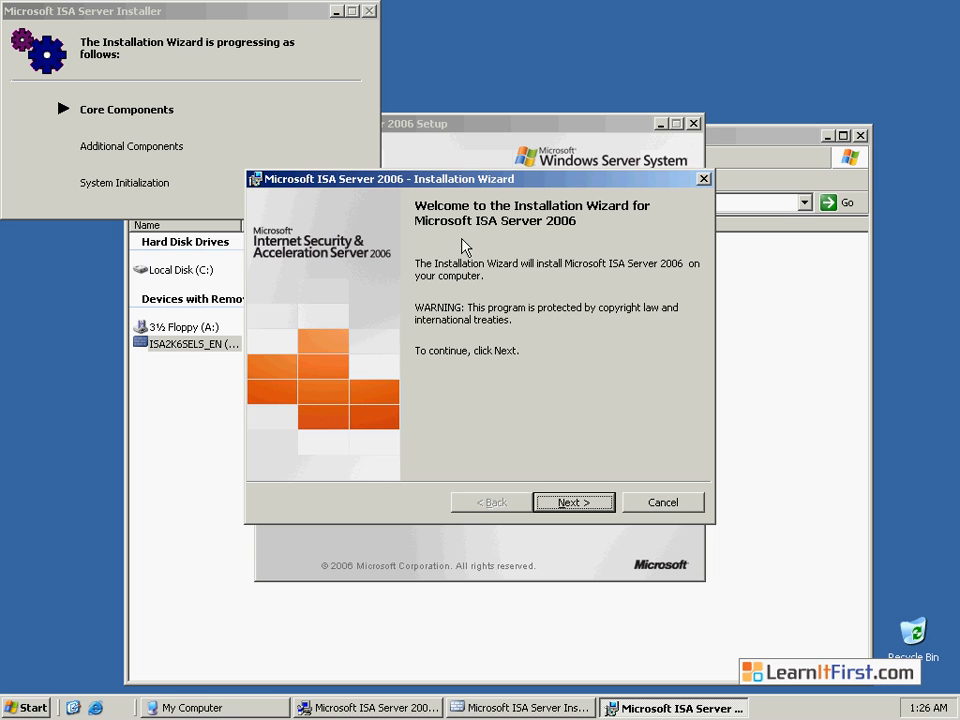
- Accept the license agreement terms and submit the customer information with the product serial number
left_click(573, 503)
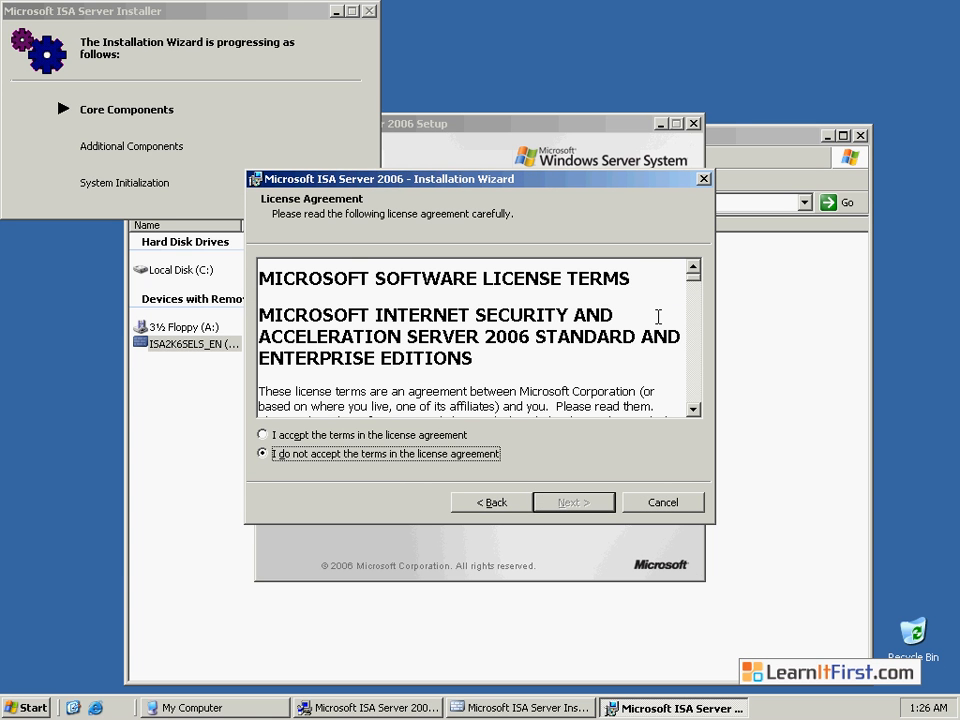
left_click_drag(697, 290, 693, 410)
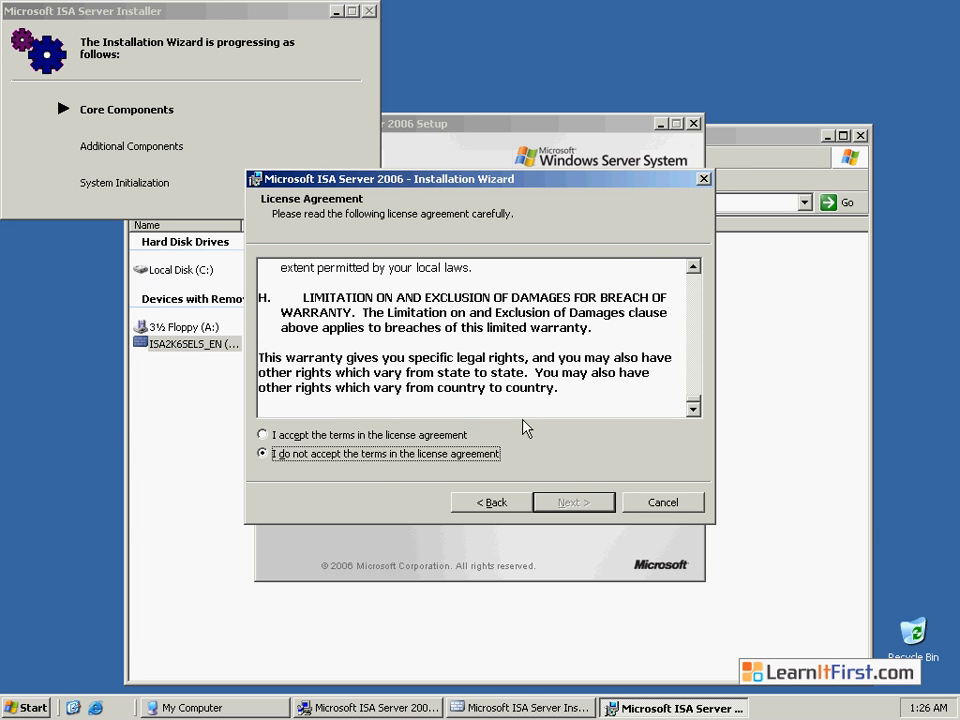
left_click(263, 435)
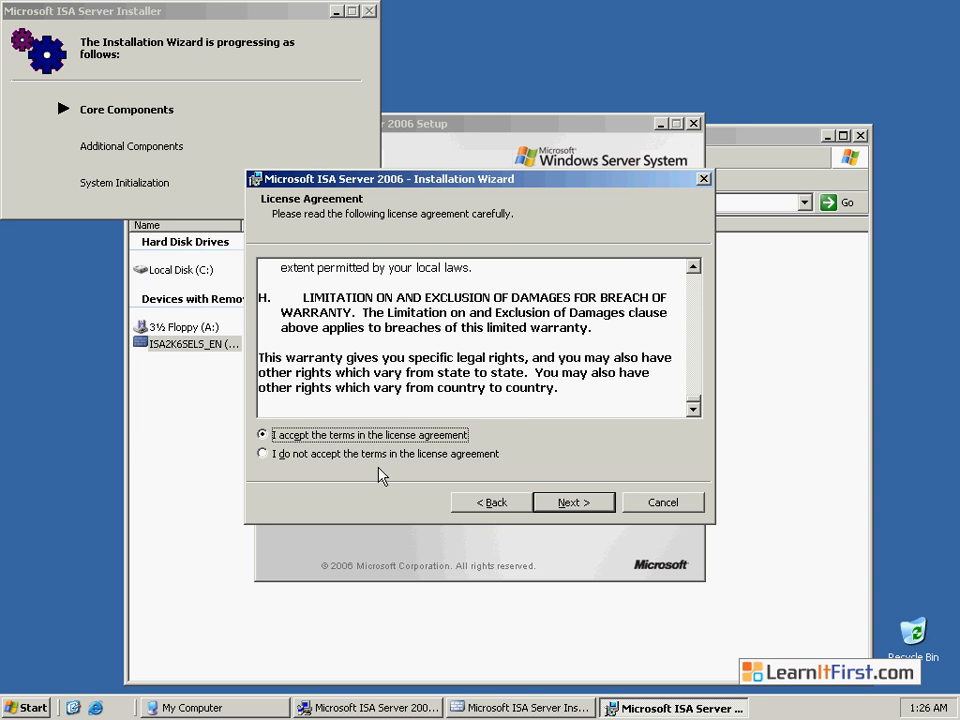
left_click(573, 502)
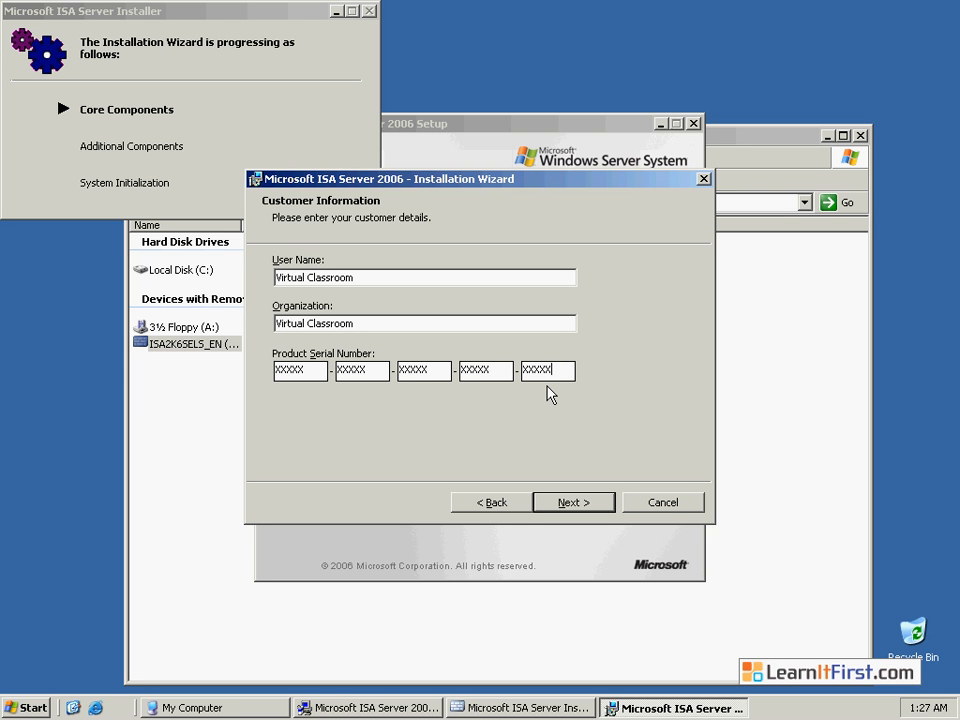
left_click(567, 500)
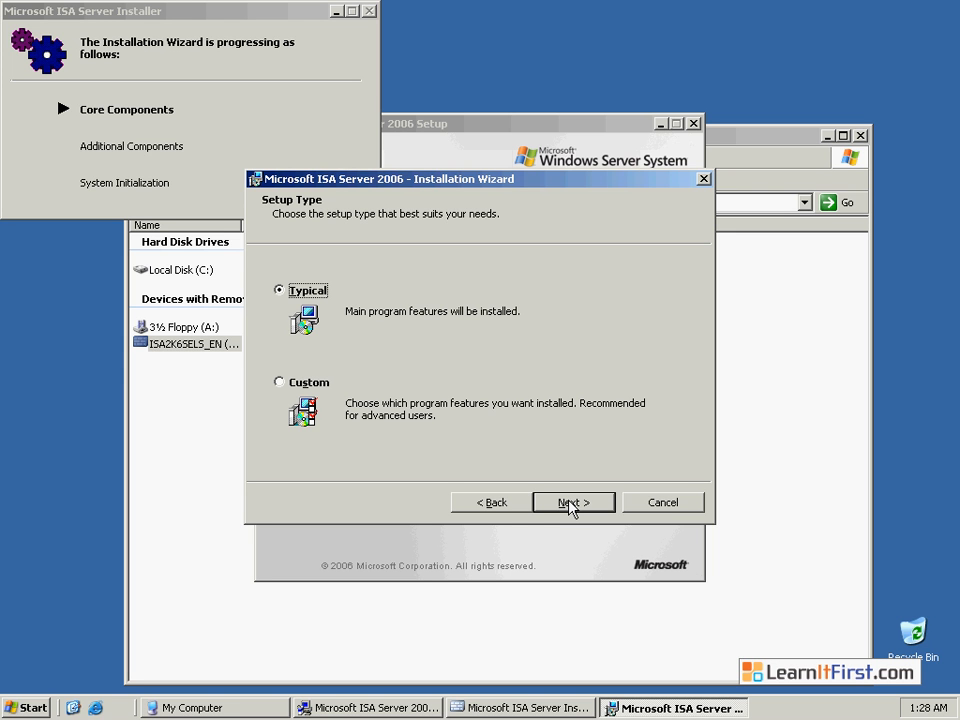
- Choose the Custom setup type, review the ISA Server Management and Advanced Logging features, and continue with the default selection
left_click(279, 383)
left_click(574, 505)
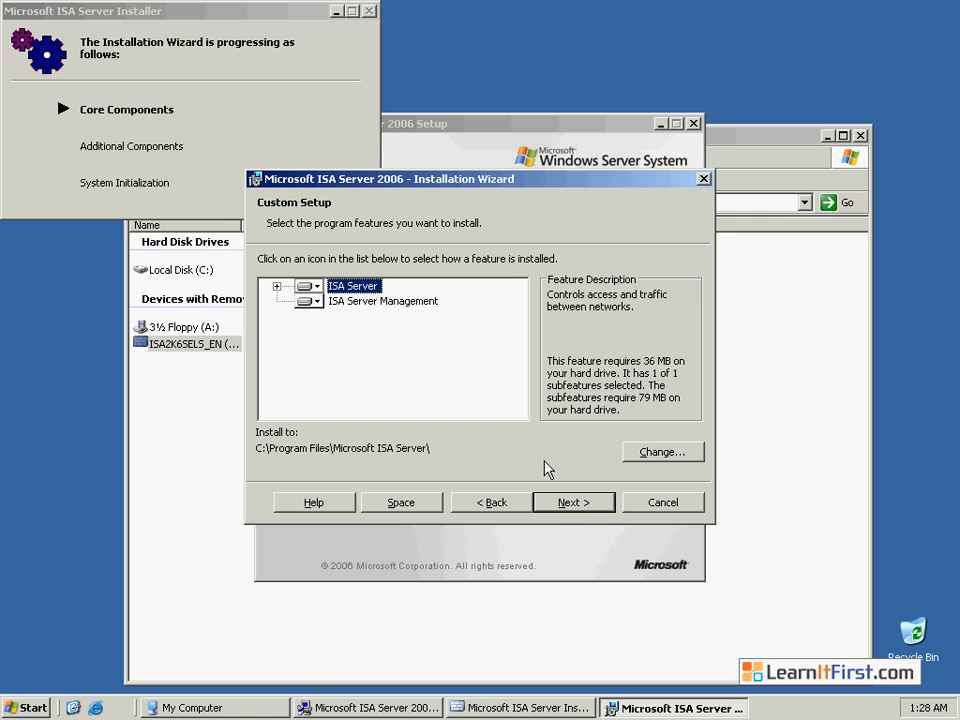
left_click(360, 302)
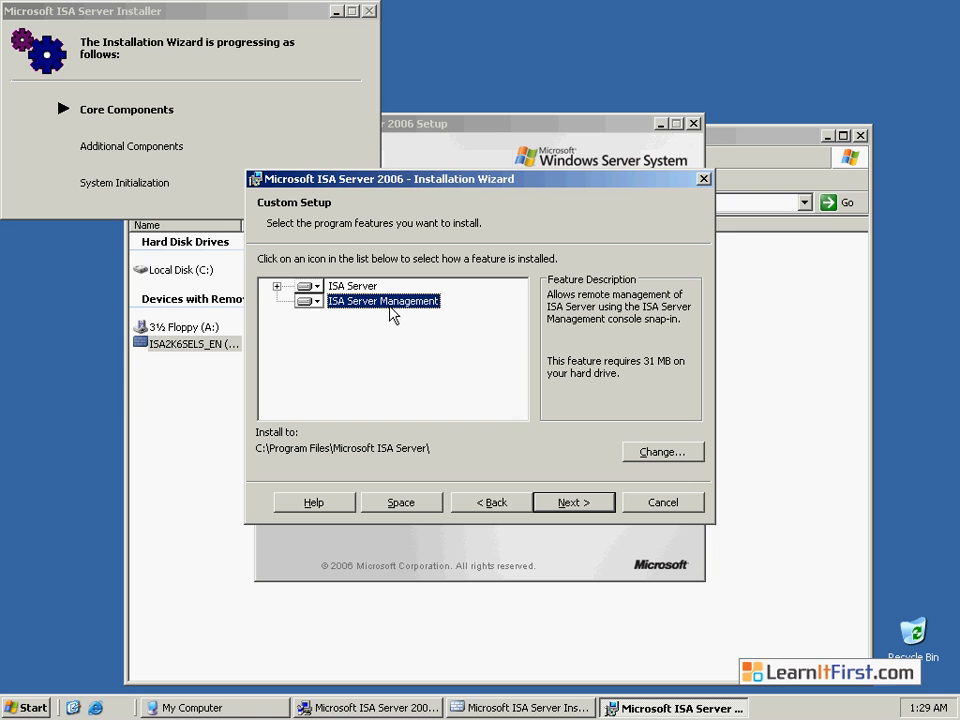
left_click(277, 287)
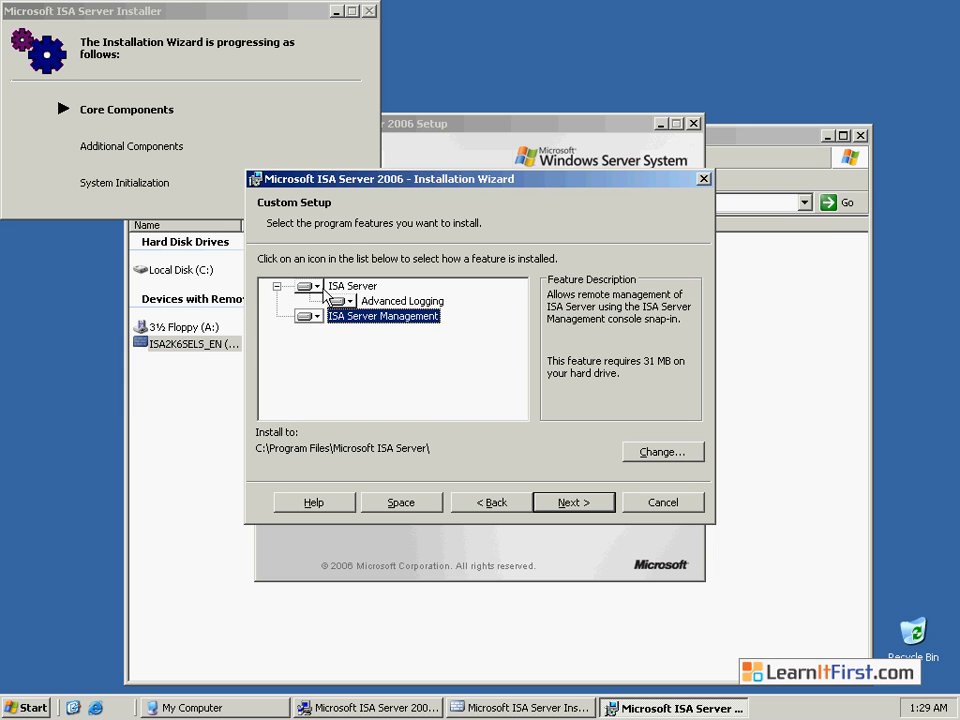
left_click(400, 302)
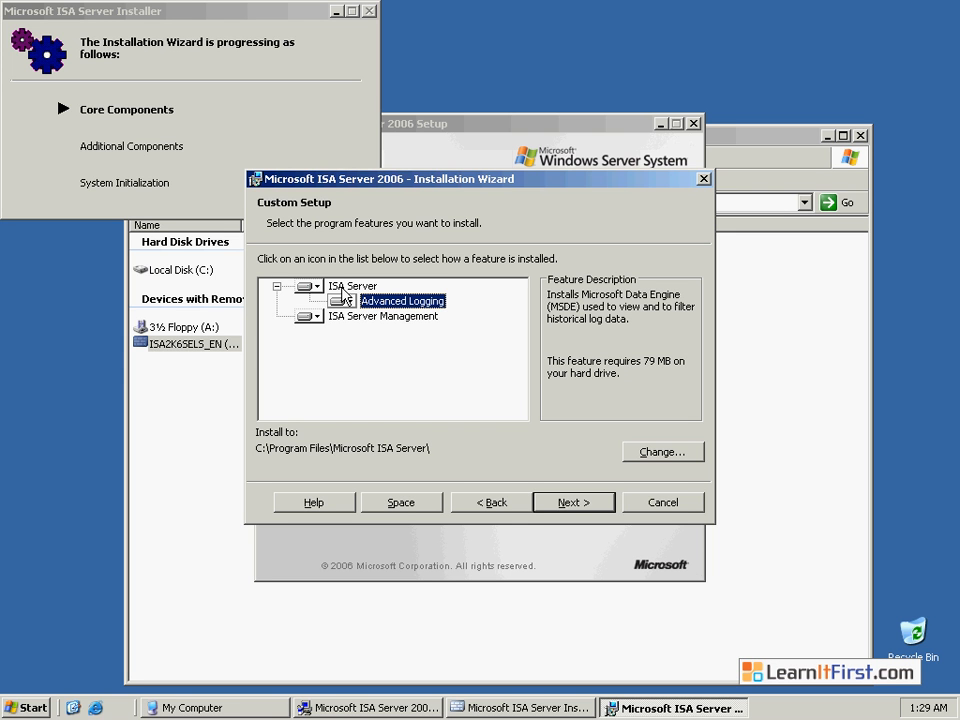
left_click(574, 503)
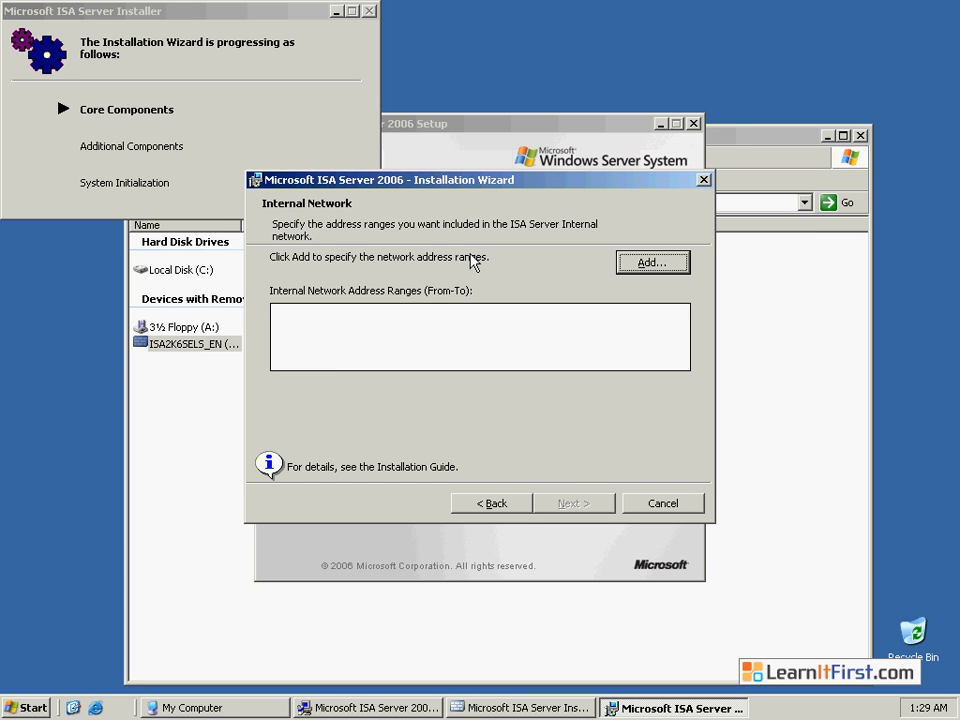
- Define the internal network from the Local Area Connection 2 adapter, adding the range 172.16.0.0-172.16.255.255, and continue
left_click(648, 262)
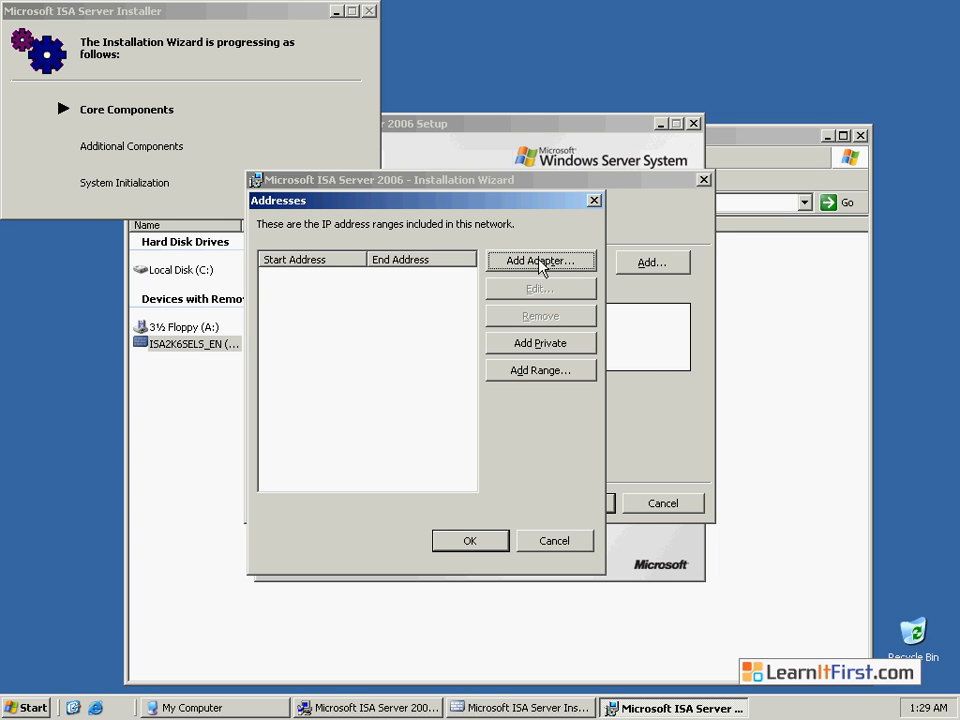
left_click(541, 262)
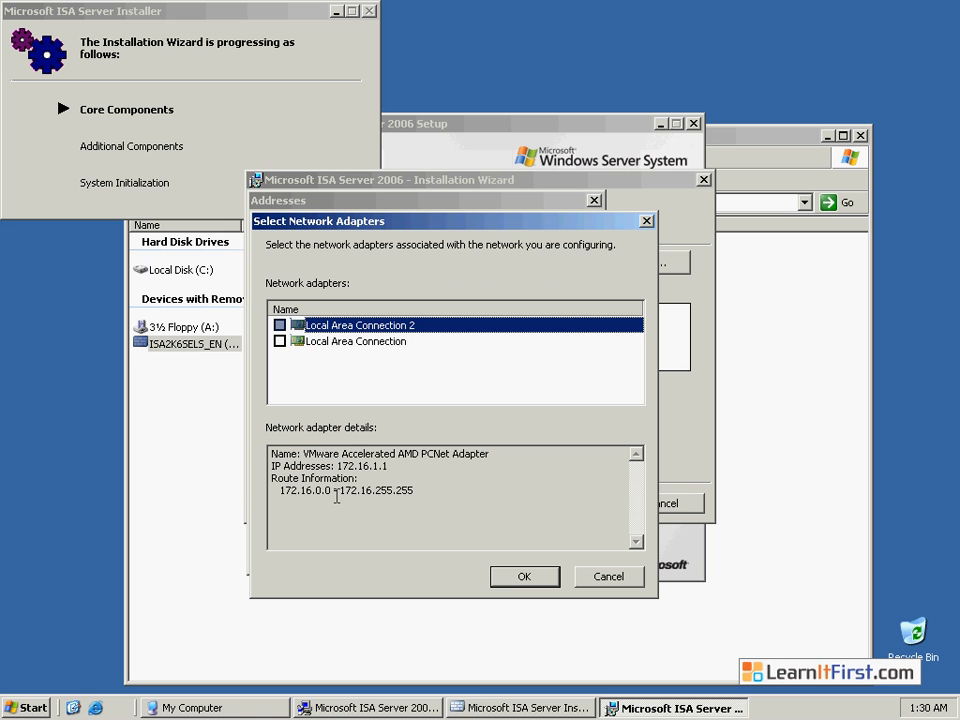
left_click(280, 325)
left_click(520, 577)
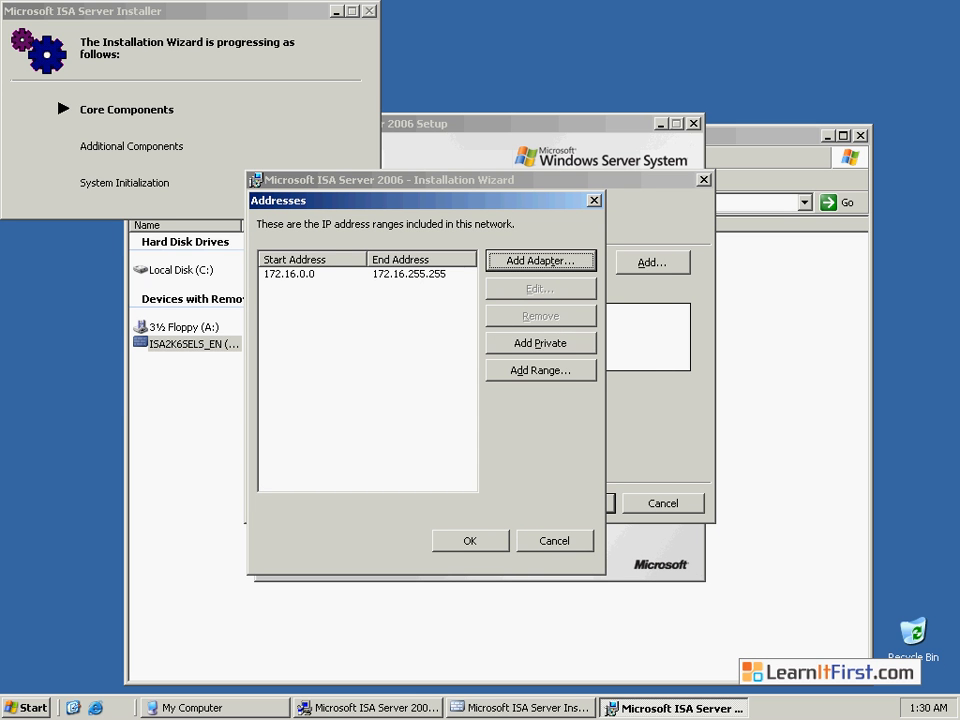
left_click(467, 540)
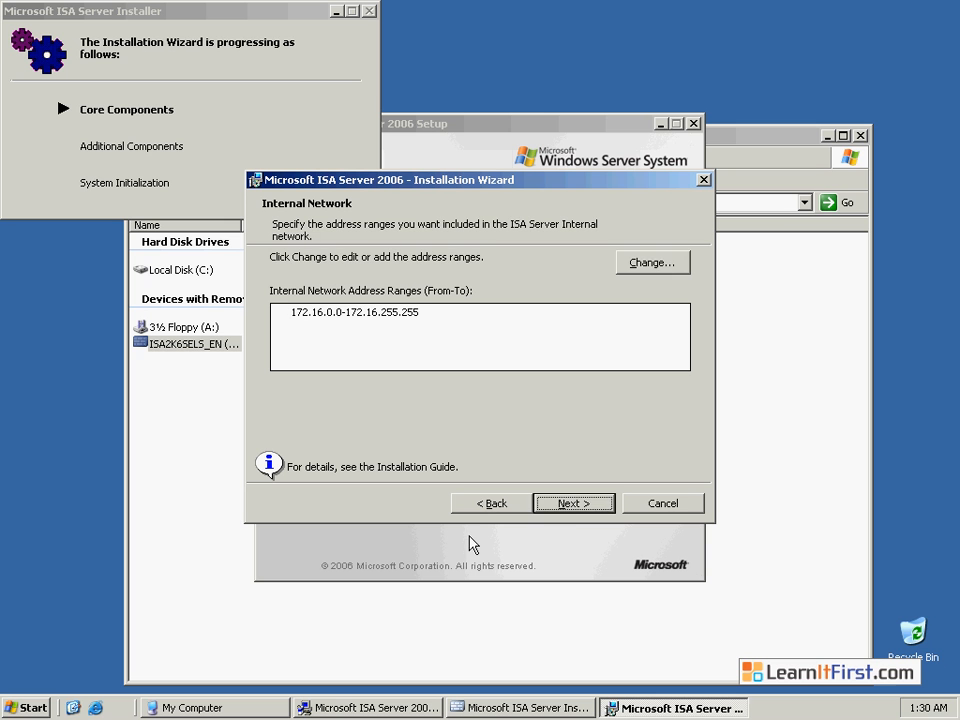
left_click(567, 503)
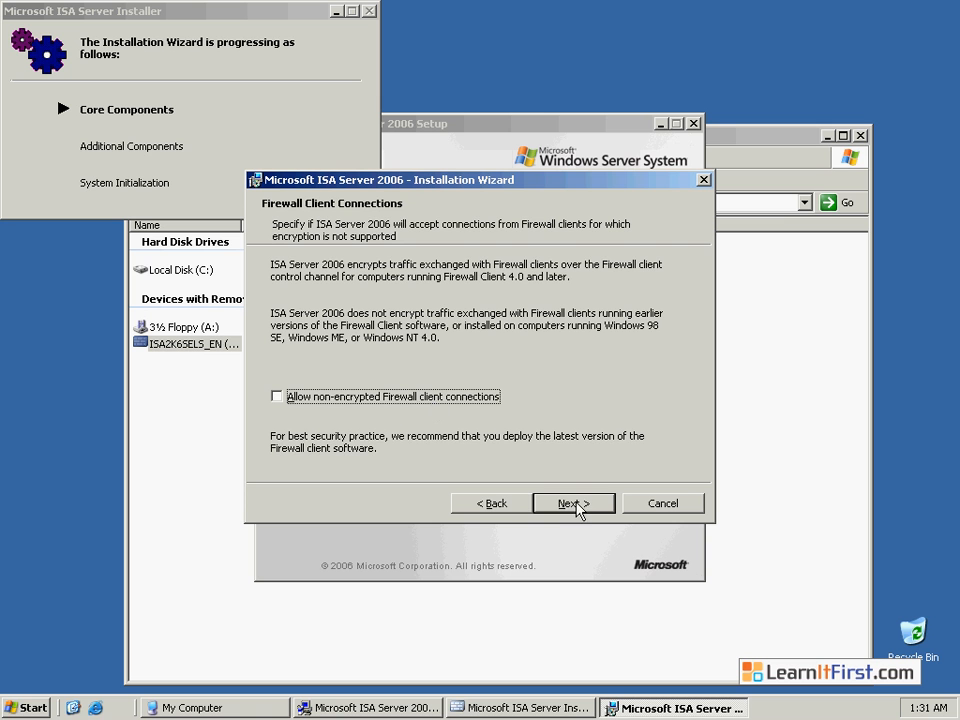
- Leave non-encrypted Firewall client connections disallowed, continue past the services warning, and start the installation
left_click(580, 504)
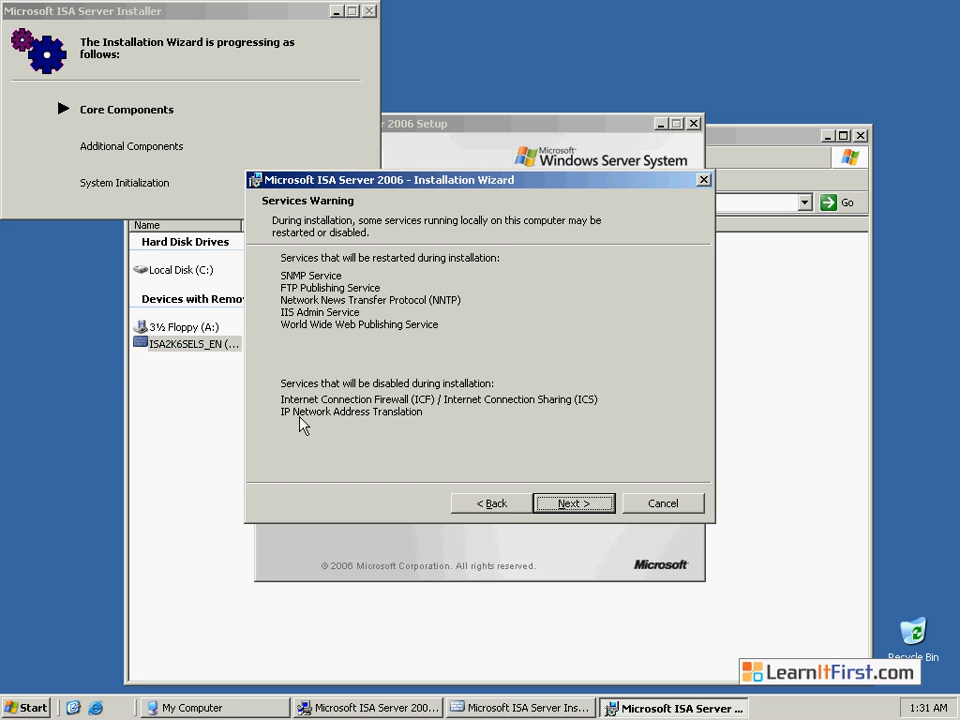
left_click(585, 500)
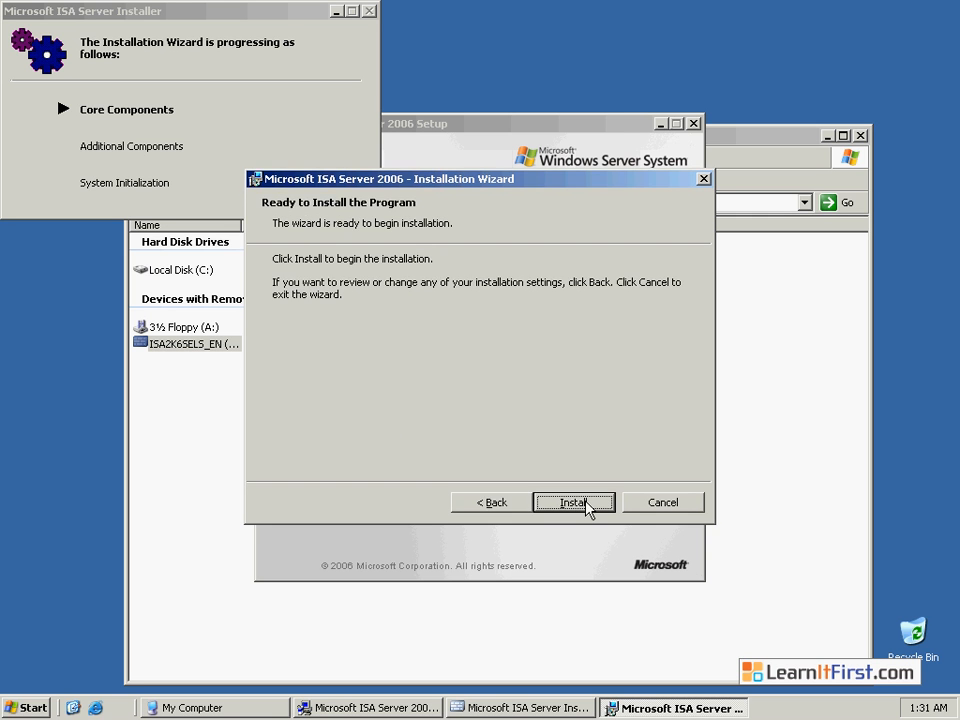
left_click(587, 506)
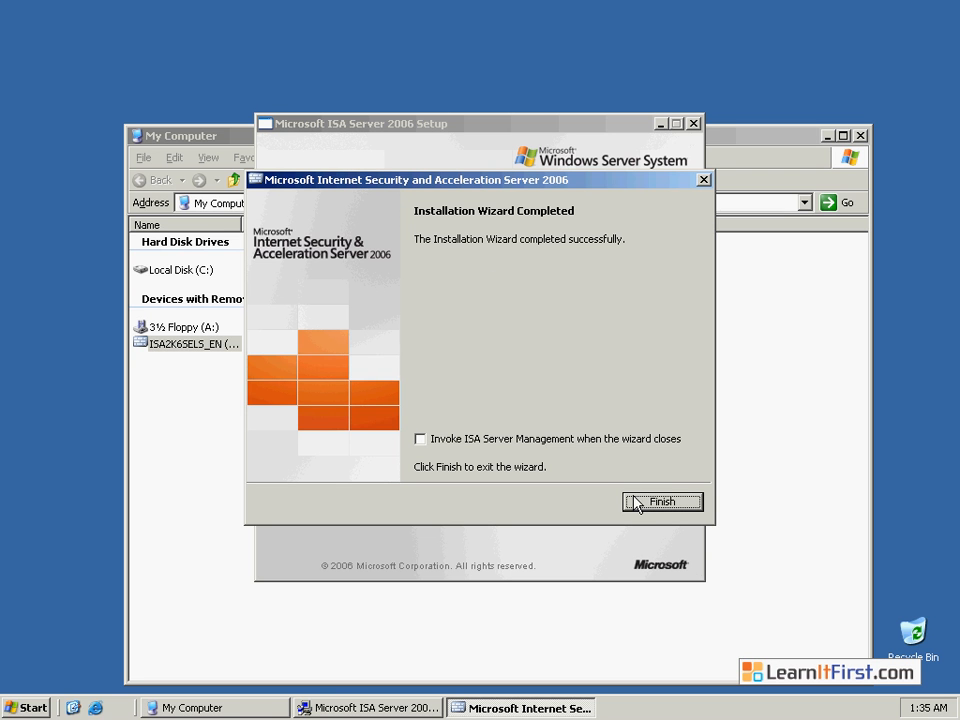
- Finish the wizard with ISA Server Management set to open, and close the Protect the ISA Server Computer page
left_click(420, 440)
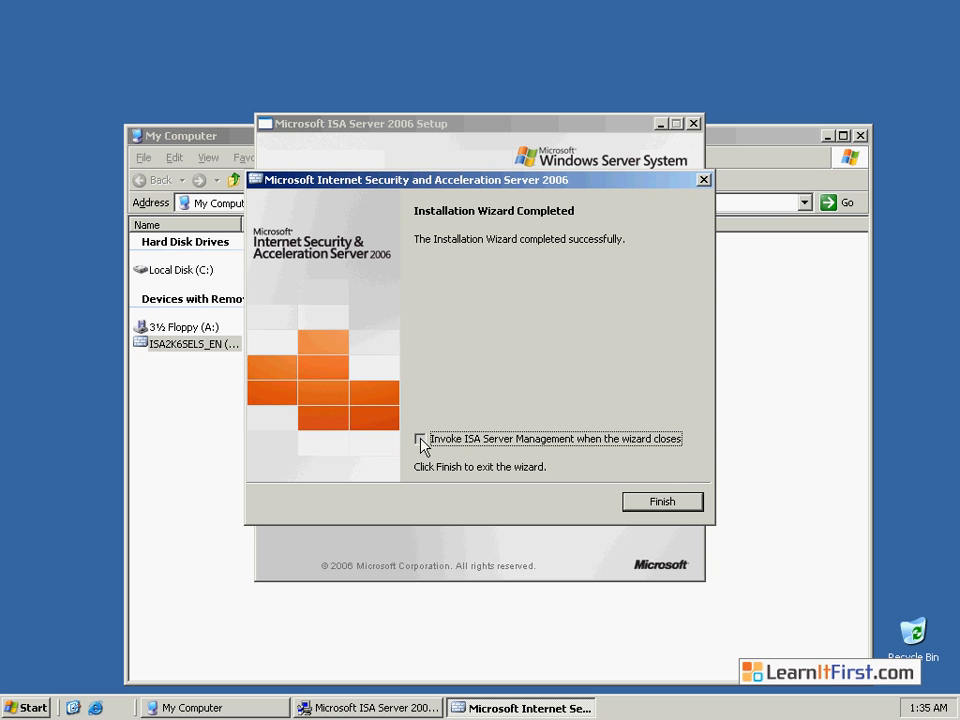
left_click(672, 505)
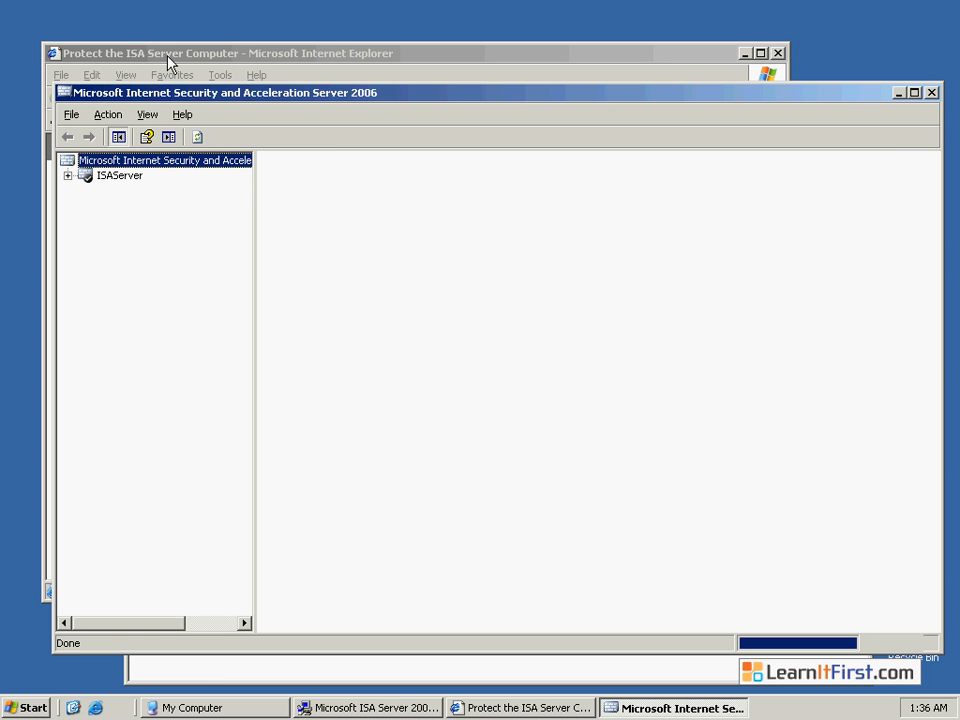
left_click(167, 55)
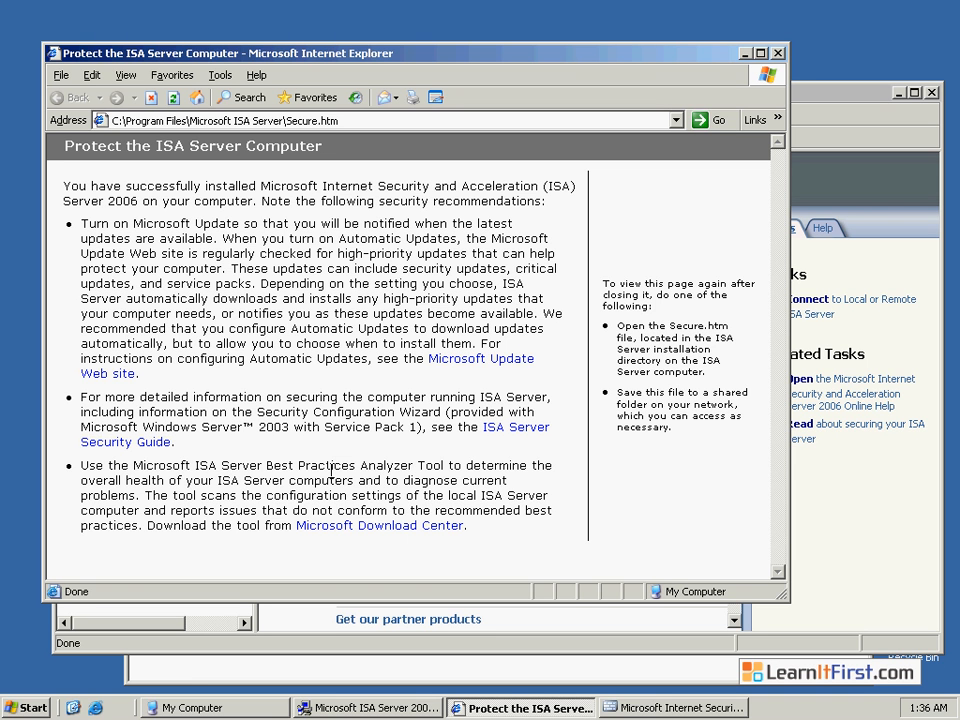
left_click(779, 54)
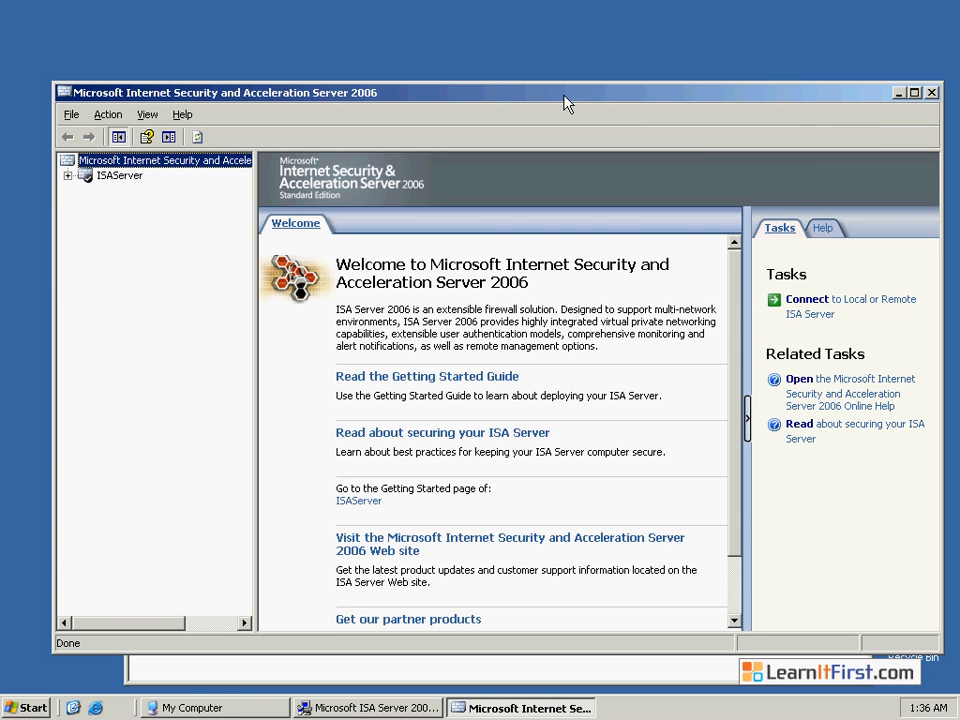
- Maximize the management console and examine the ISAServer node's Monitoring, Firewall Policy and Configuration entries
double_click(564, 99)
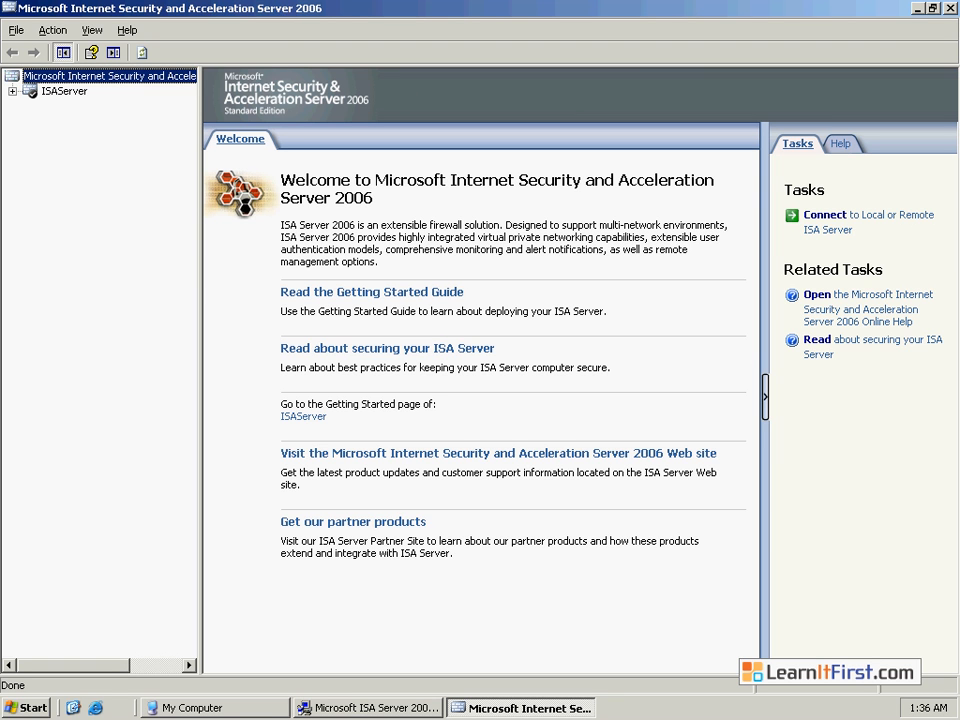
left_click(12, 91)
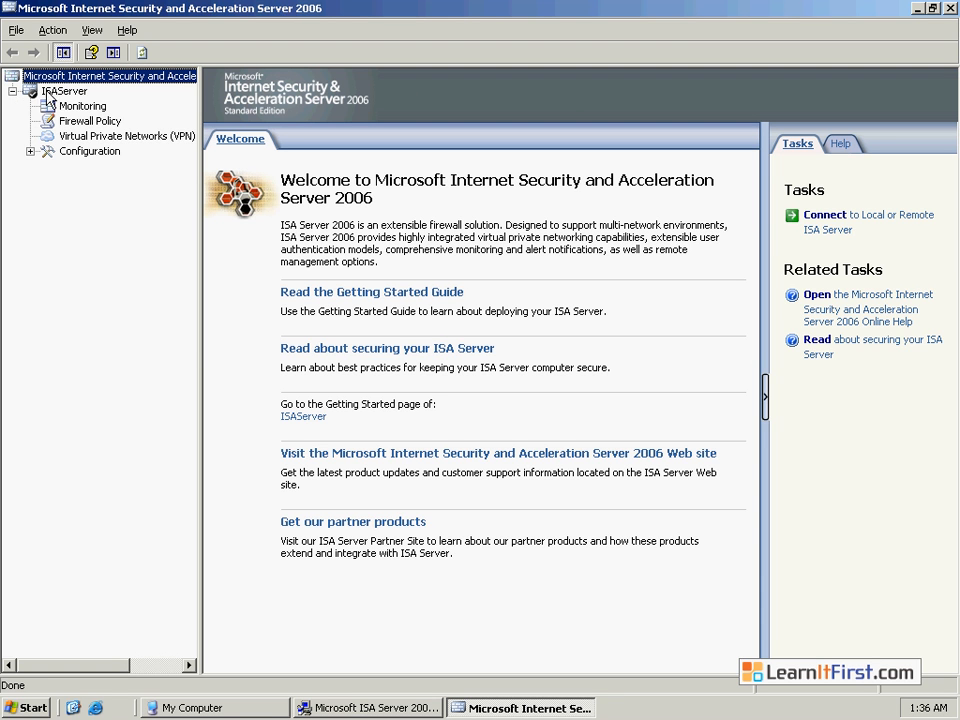
left_click(54, 92)
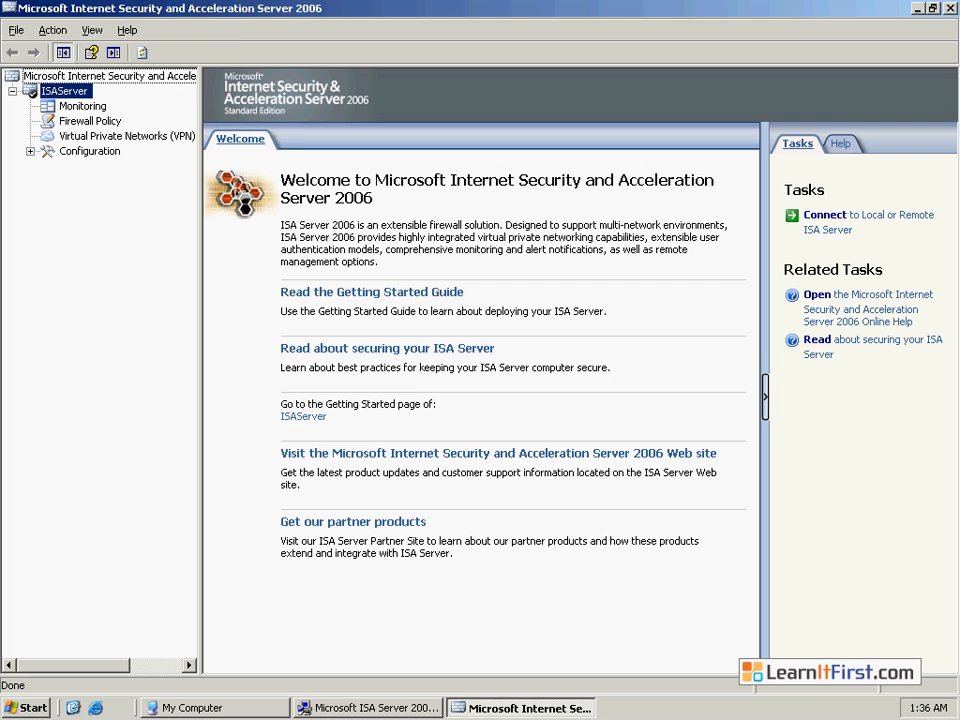
left_click(76, 108)
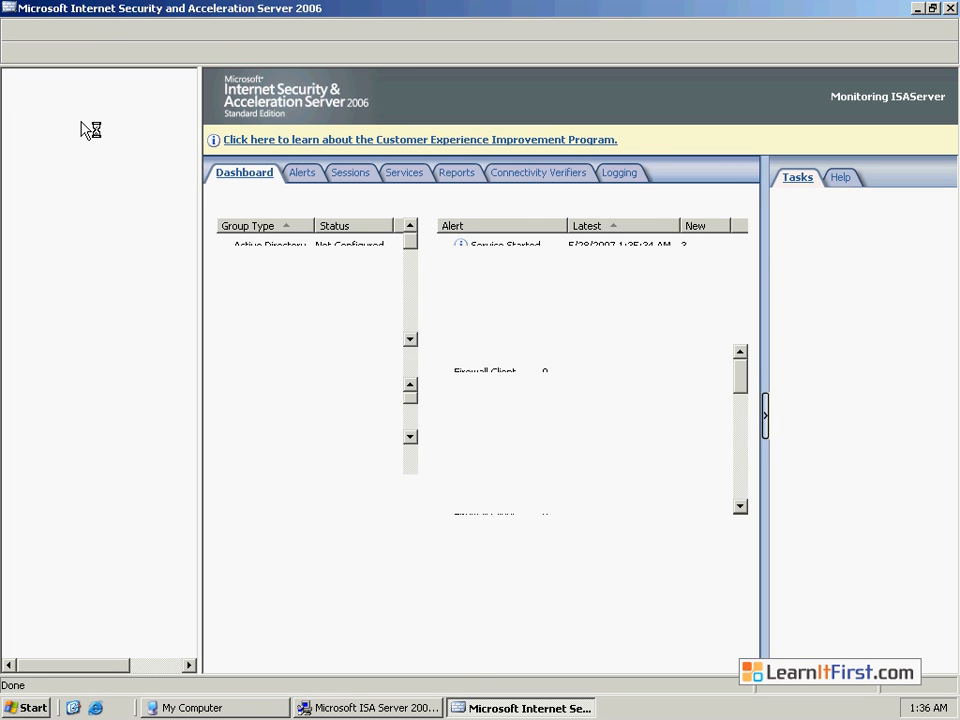
left_click(88, 121)
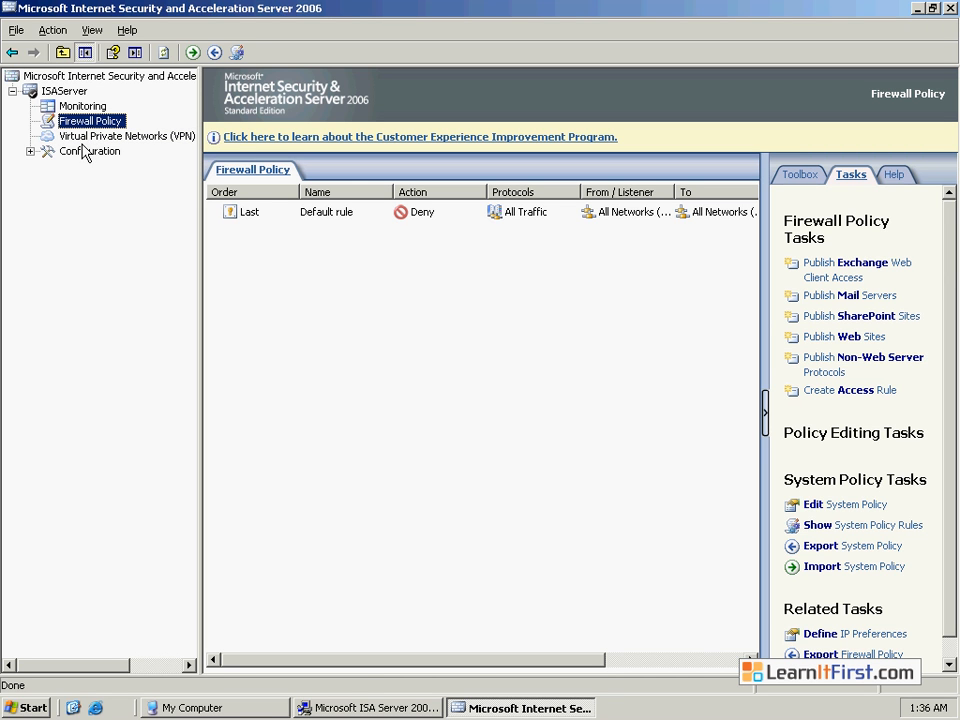
left_click(31, 151)
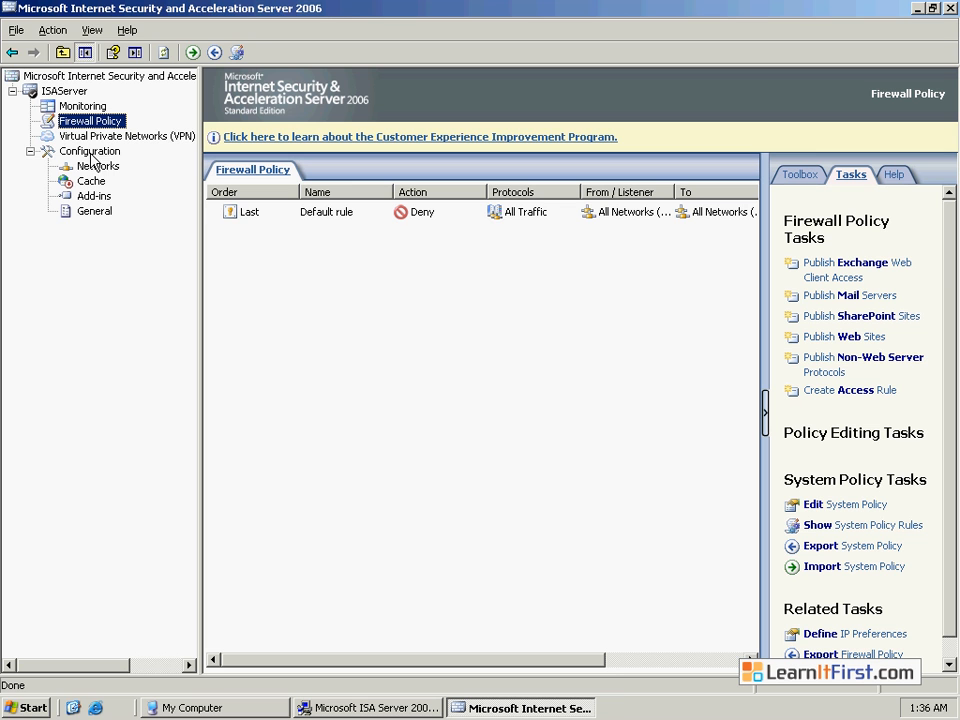